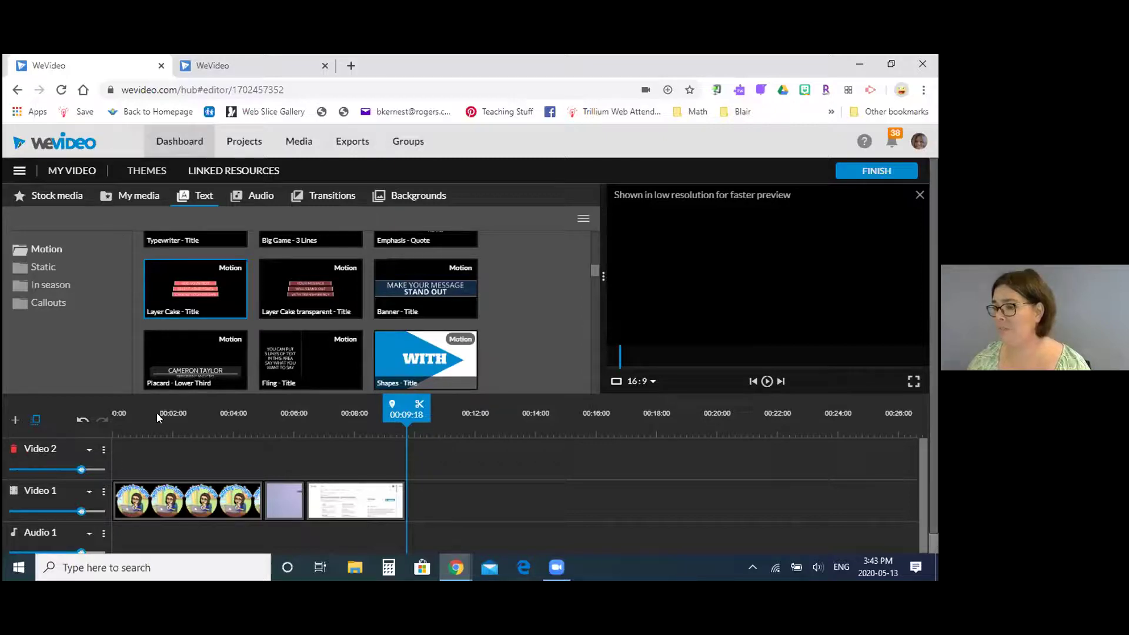
# - Add the Banner motion title to the Video 2 track starting at 00:05:00 and play it back
pyautogui.moveTo(414, 289)
pyautogui.mouseDown()
pyautogui.moveTo(372, 386)
pyautogui.moveTo(405, 290)
pyautogui.mouseUp()
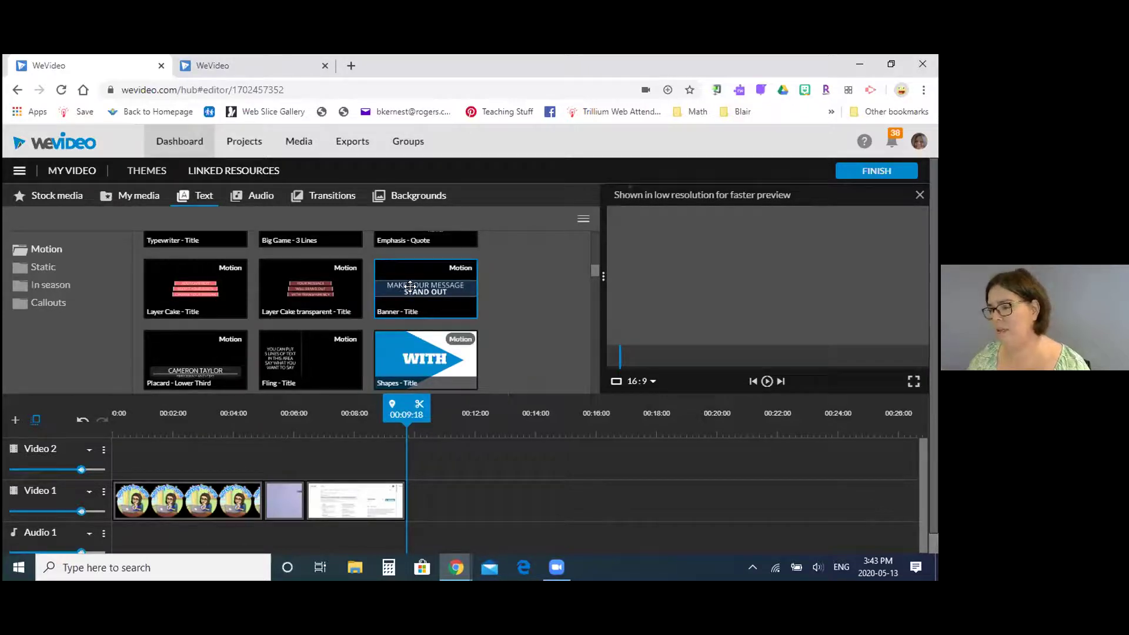
pyautogui.moveTo(410, 286); pyautogui.dragTo(296, 457)
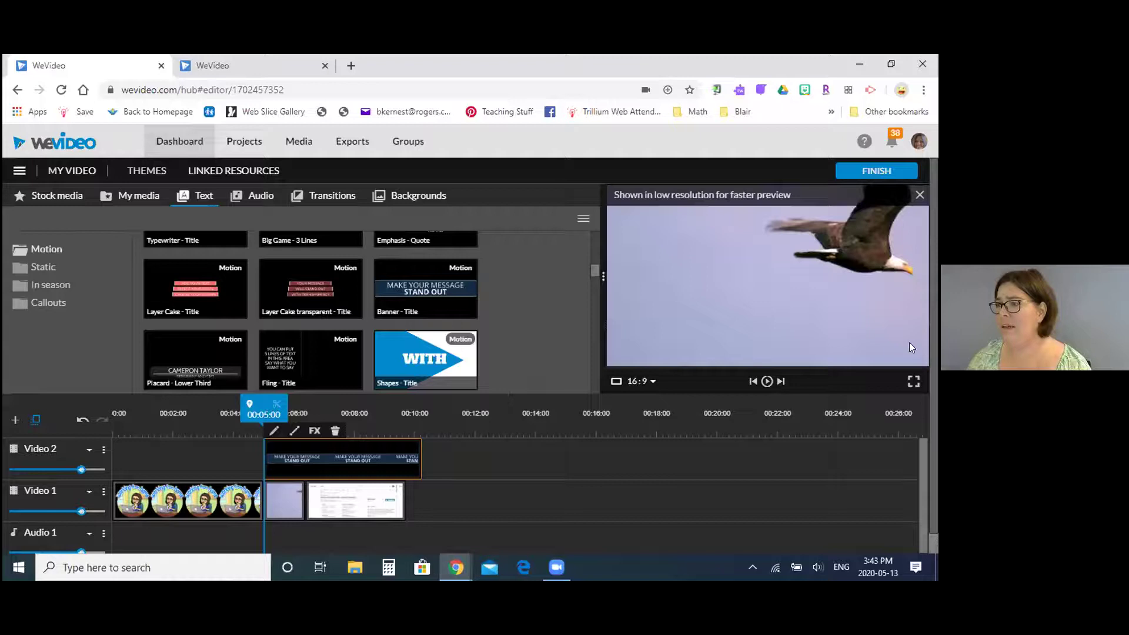
pyautogui.click(767, 381)
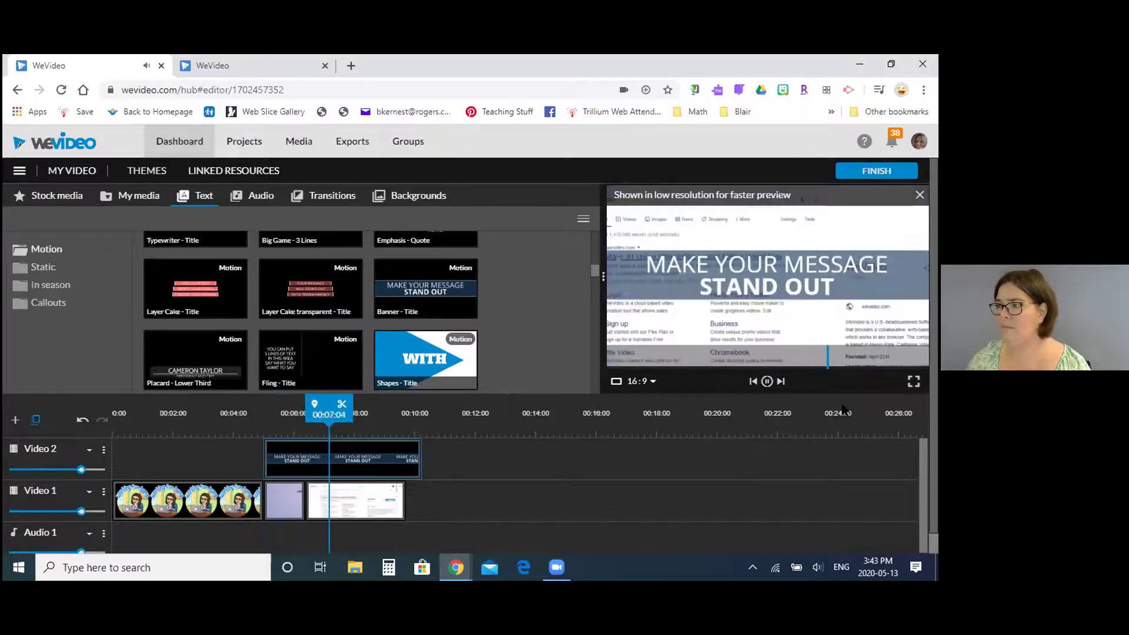
pyautogui.click(767, 381)
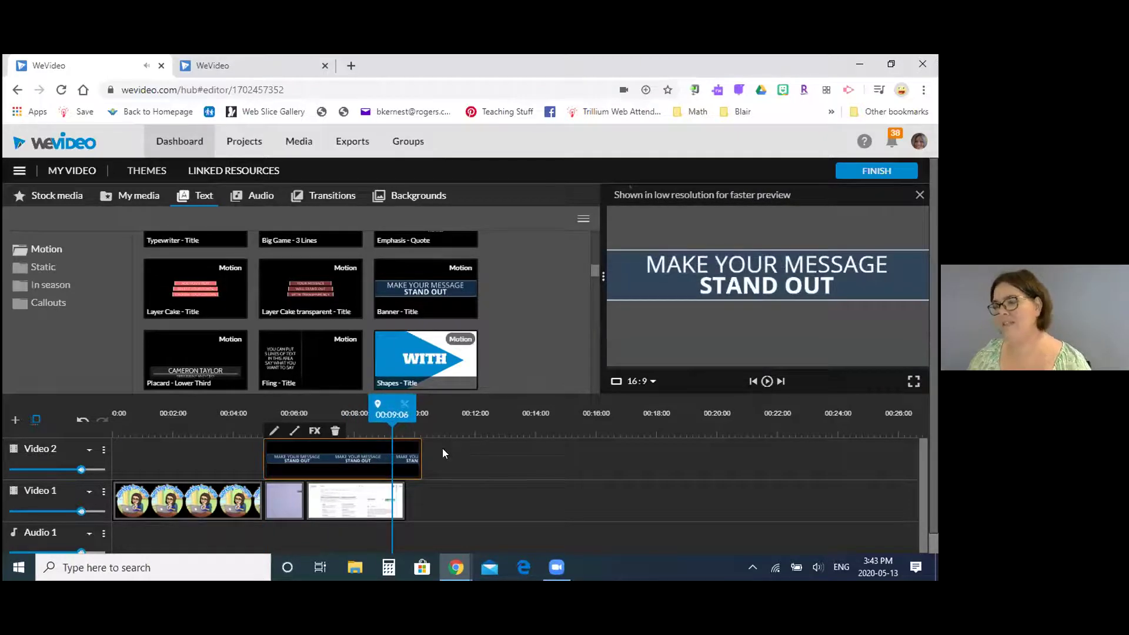
# - Change the banner title's two text lines to "Trial" and "By Fire" and save the changes
pyautogui.doubleClick(304, 458)
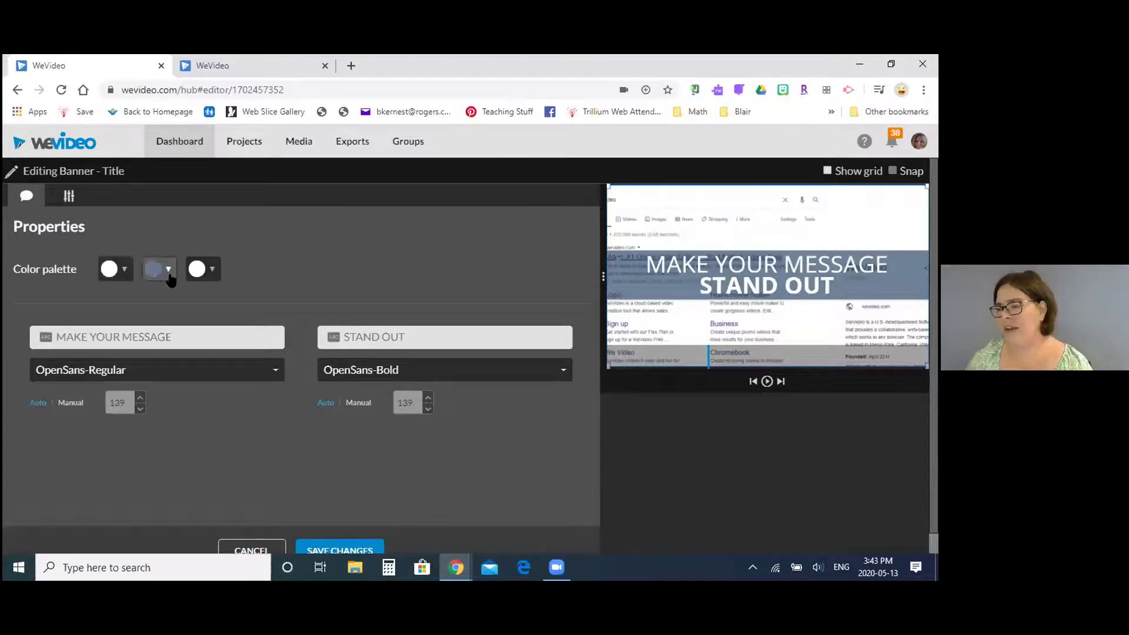
pyautogui.click(140, 334)
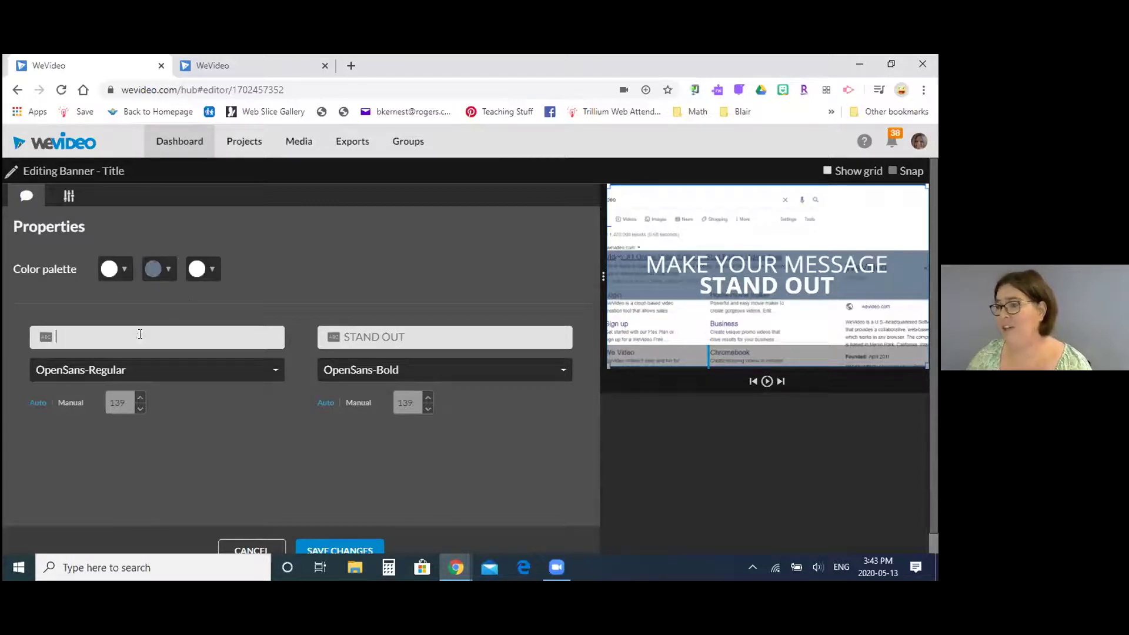
pyautogui.write('Trial')
pyautogui.press('Tab')
pyautogui.write('By')
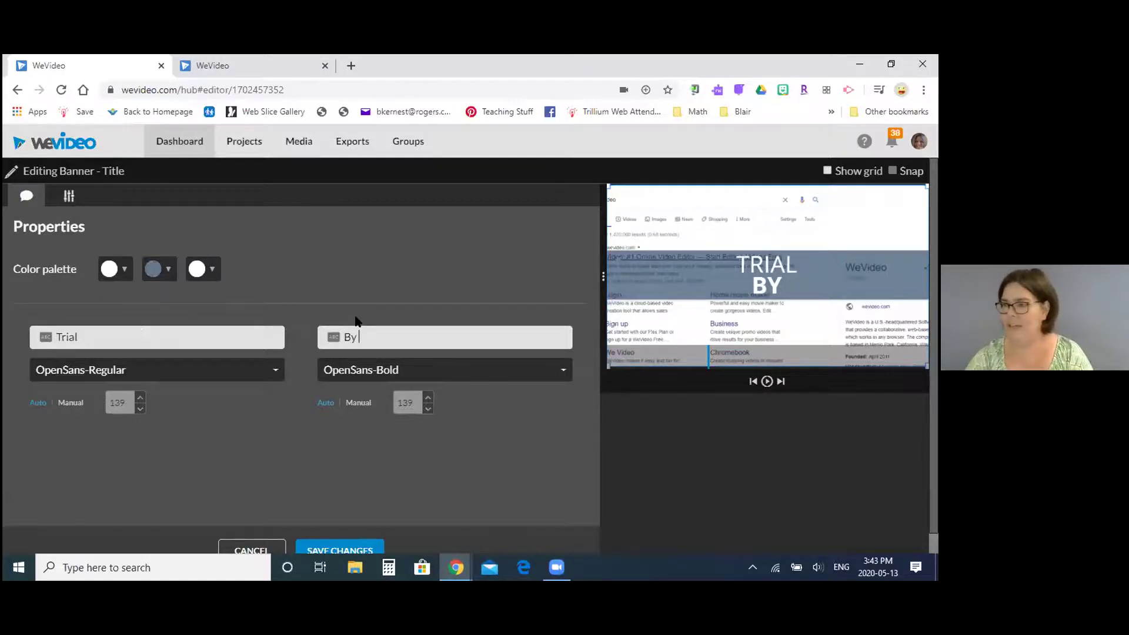
pyautogui.write('Fire')
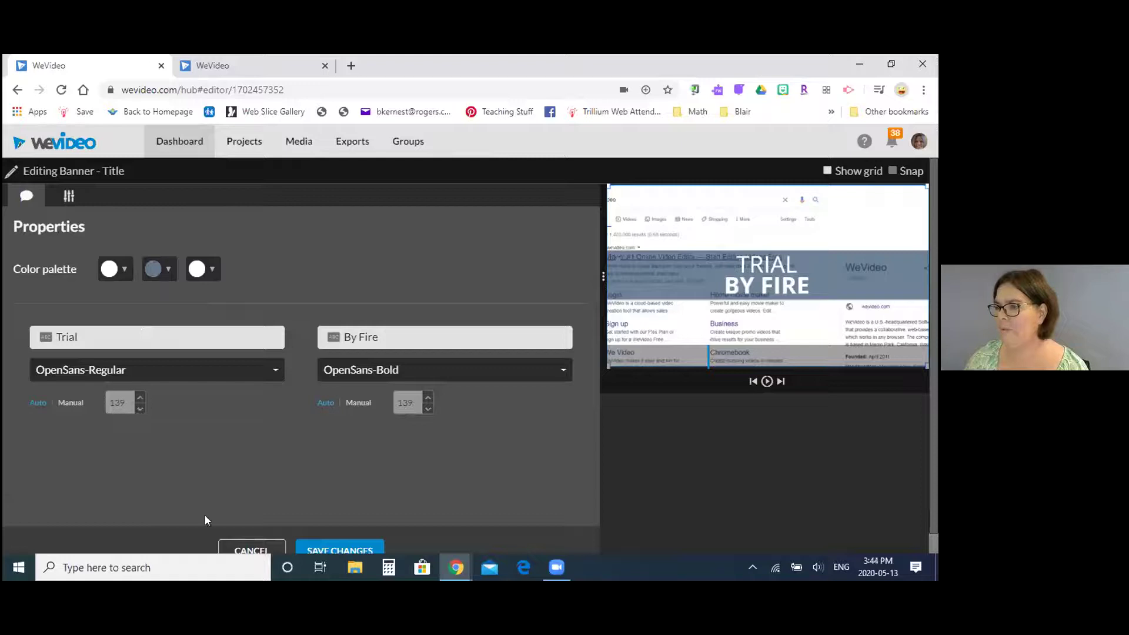
pyautogui.click(340, 549)
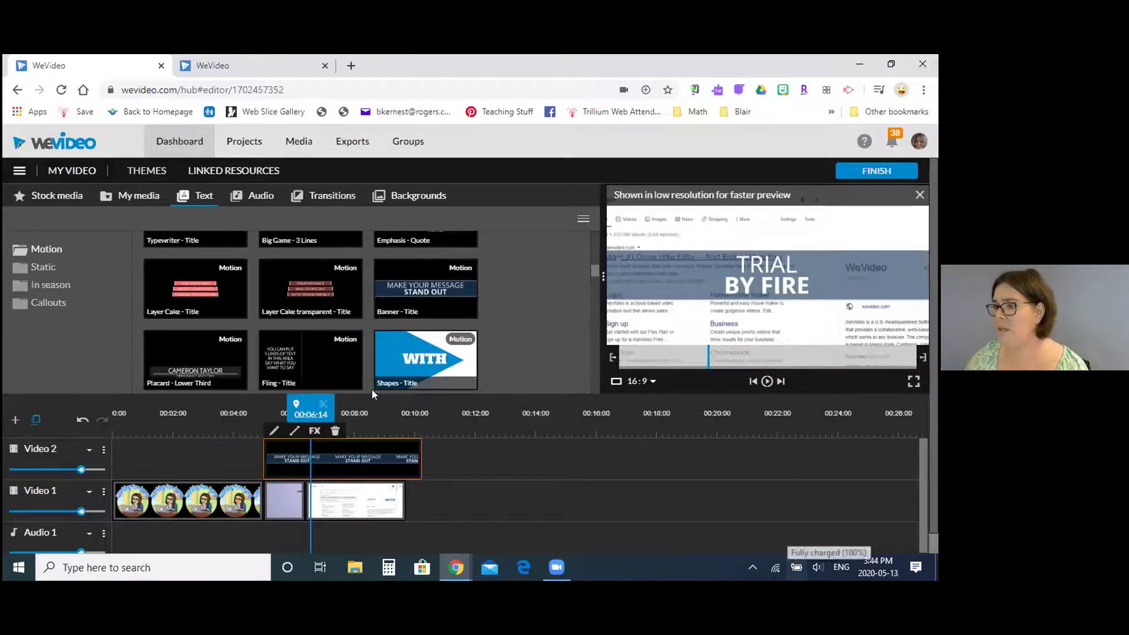
# - Play back the edited banner title from just before its start and trim its end to 00:07:21
pyautogui.moveTo(310, 412); pyautogui.dragTo(262, 411)
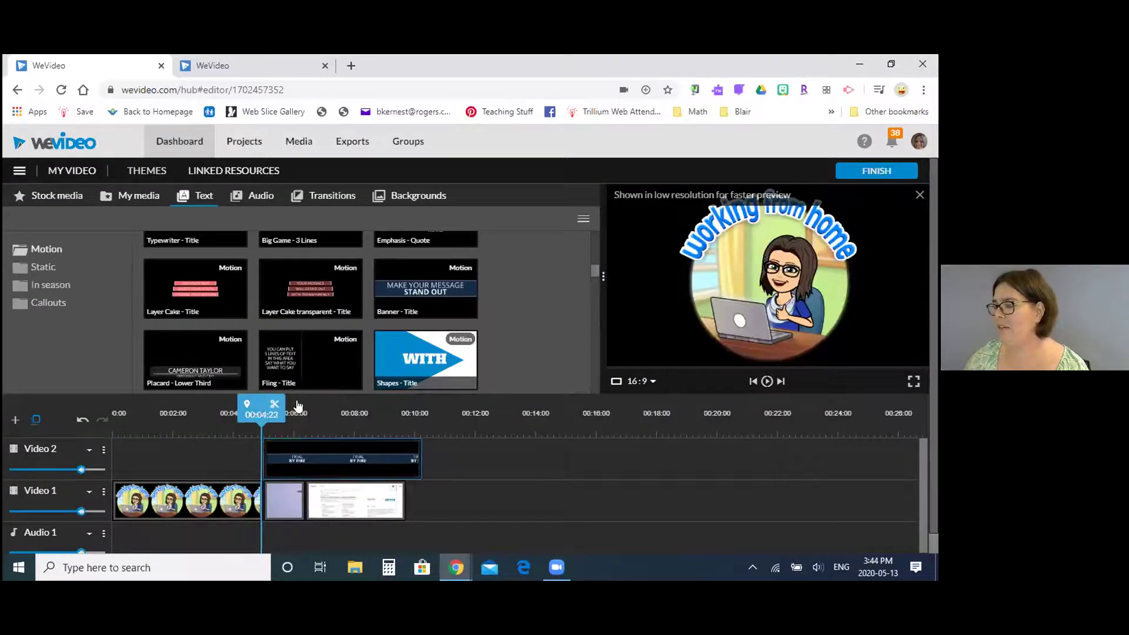
pyautogui.click(766, 381)
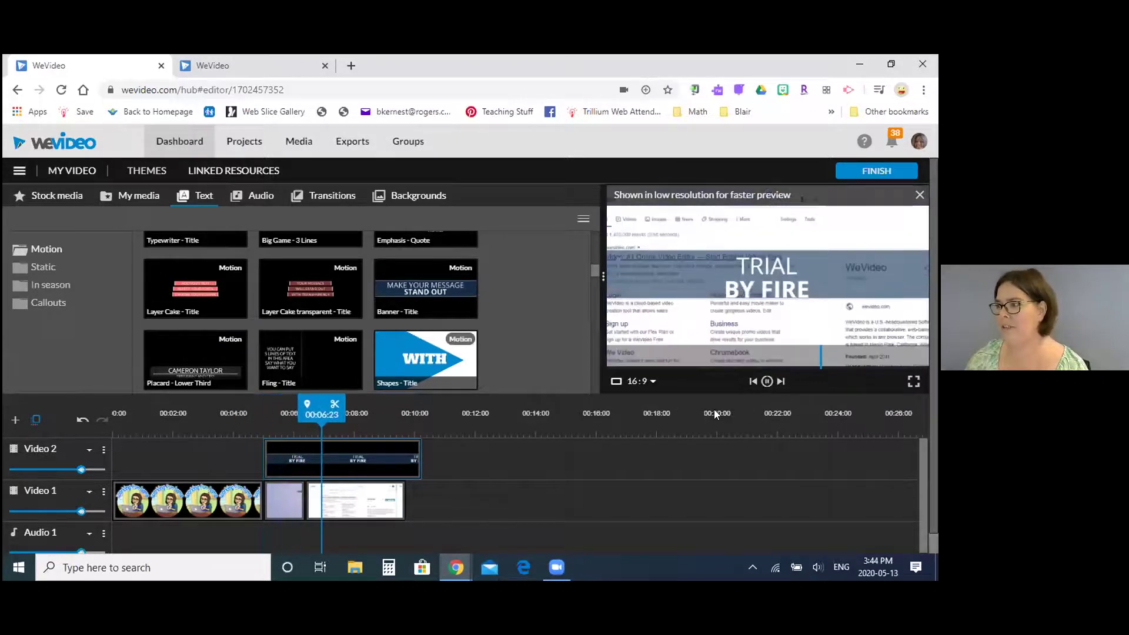
pyautogui.click(767, 381)
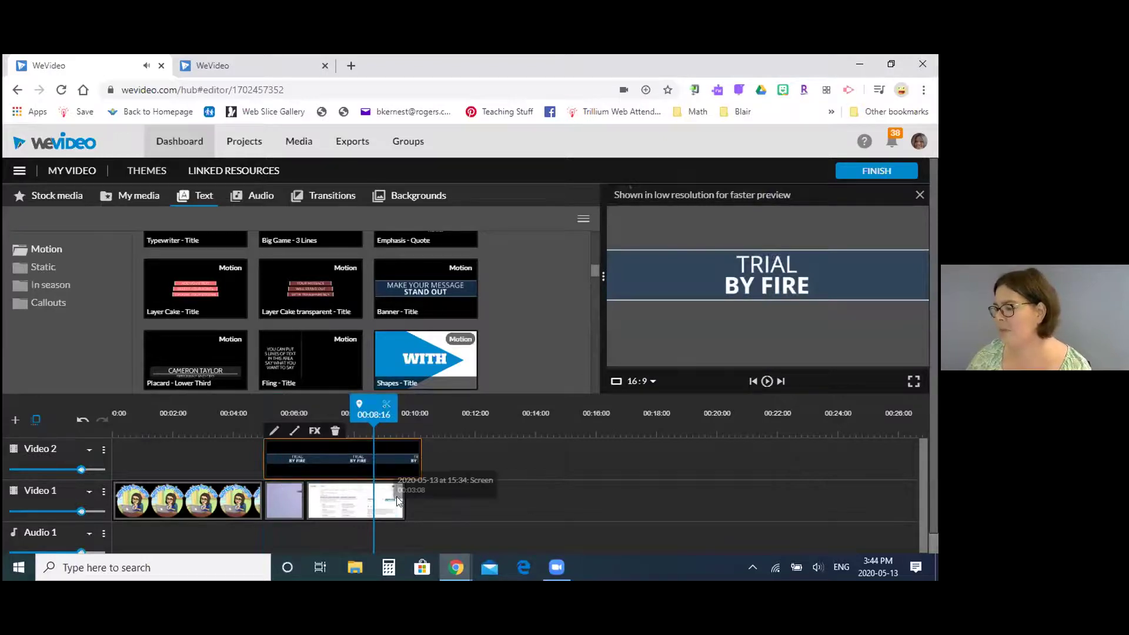
pyautogui.moveTo(417, 452); pyautogui.dragTo(348, 457)
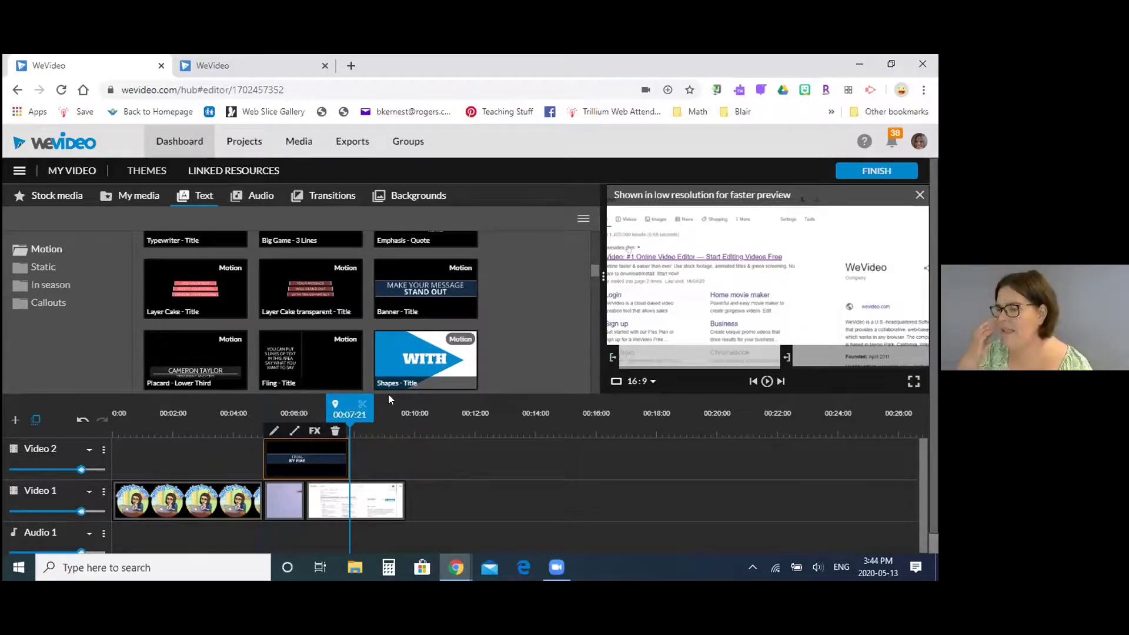
# - Browse the Hospital sound effects and listen to the Fetus heartbeat sample
pyautogui.click(251, 201)
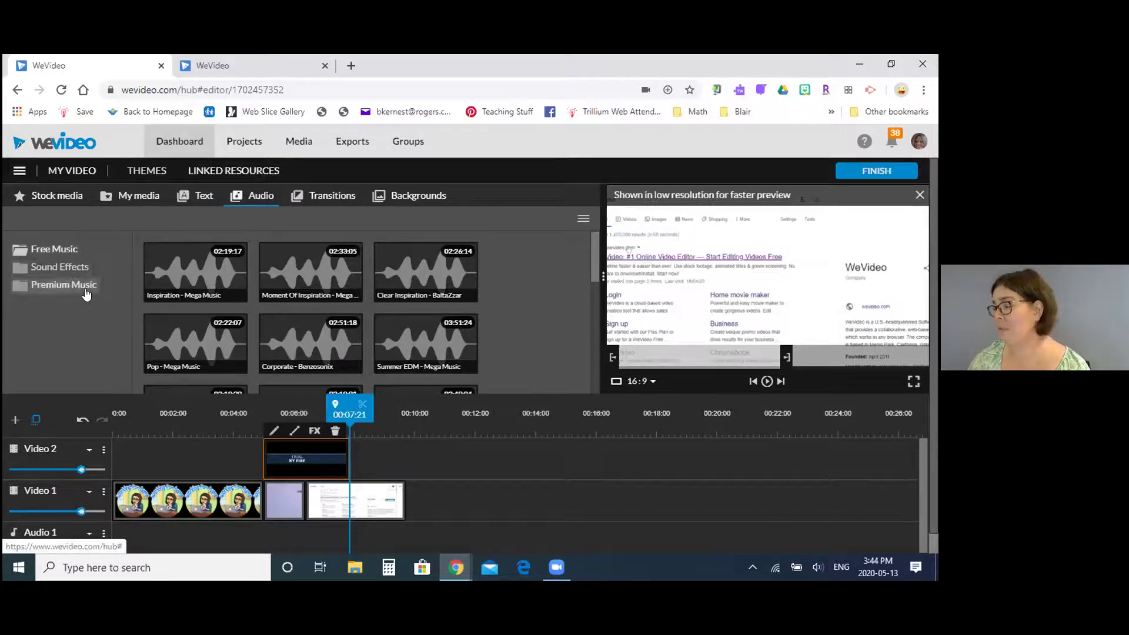
pyautogui.click(54, 271)
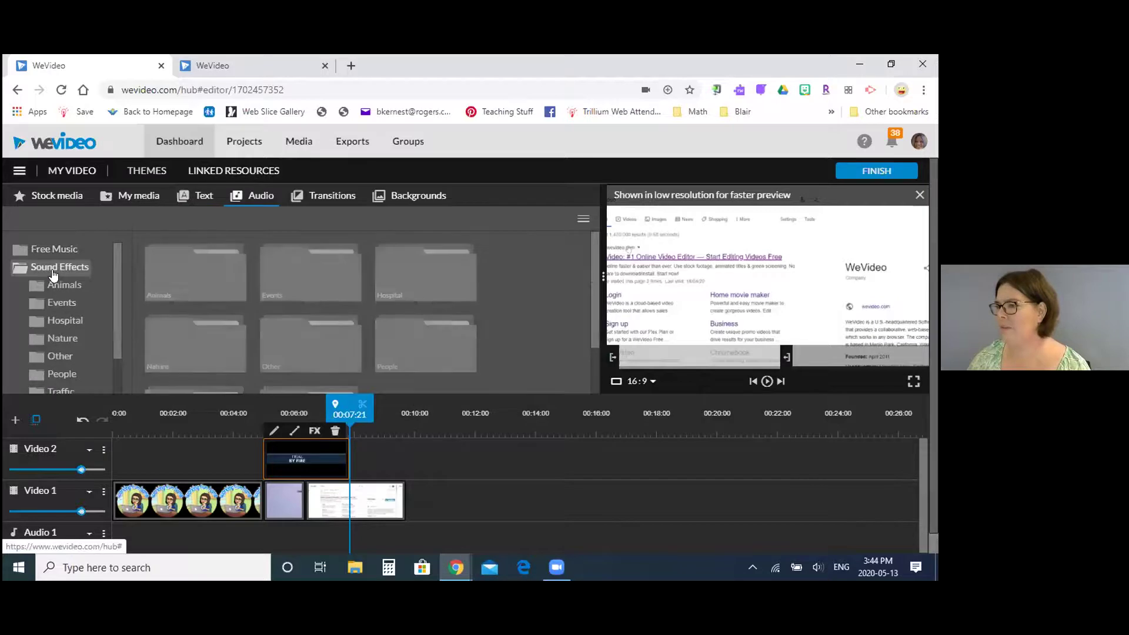
pyautogui.click(58, 323)
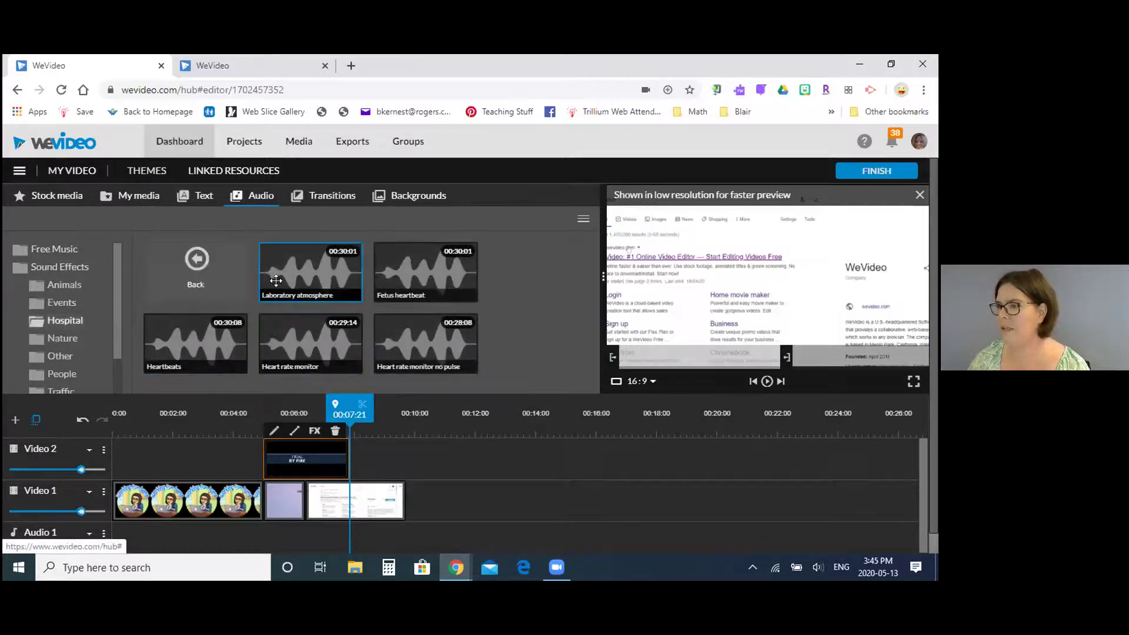
pyautogui.click(395, 274)
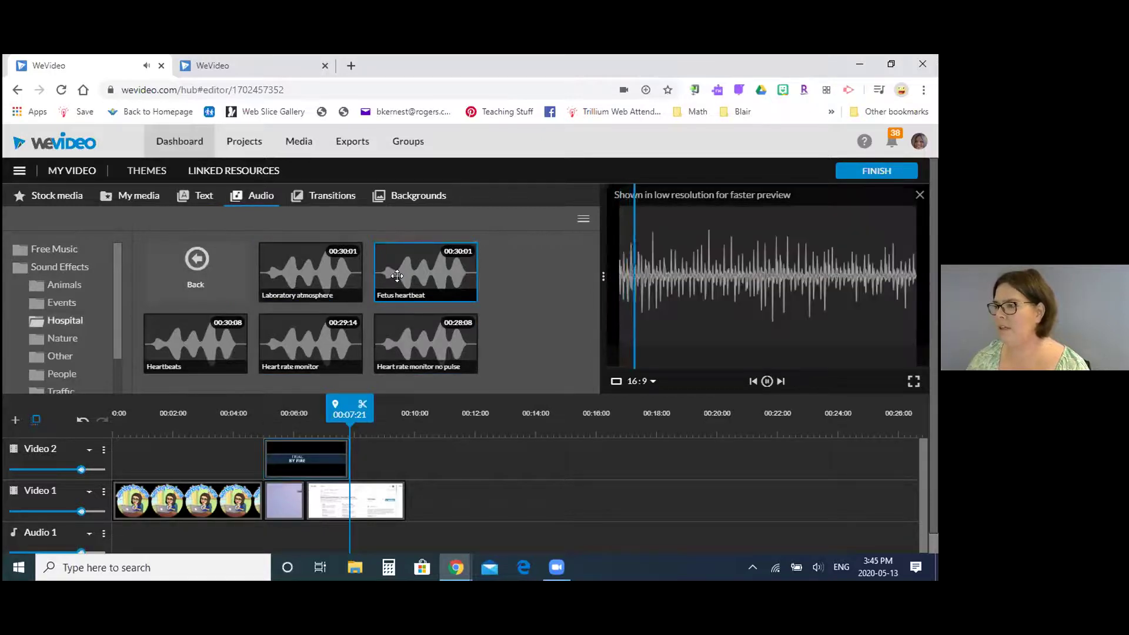
pyautogui.click(197, 261)
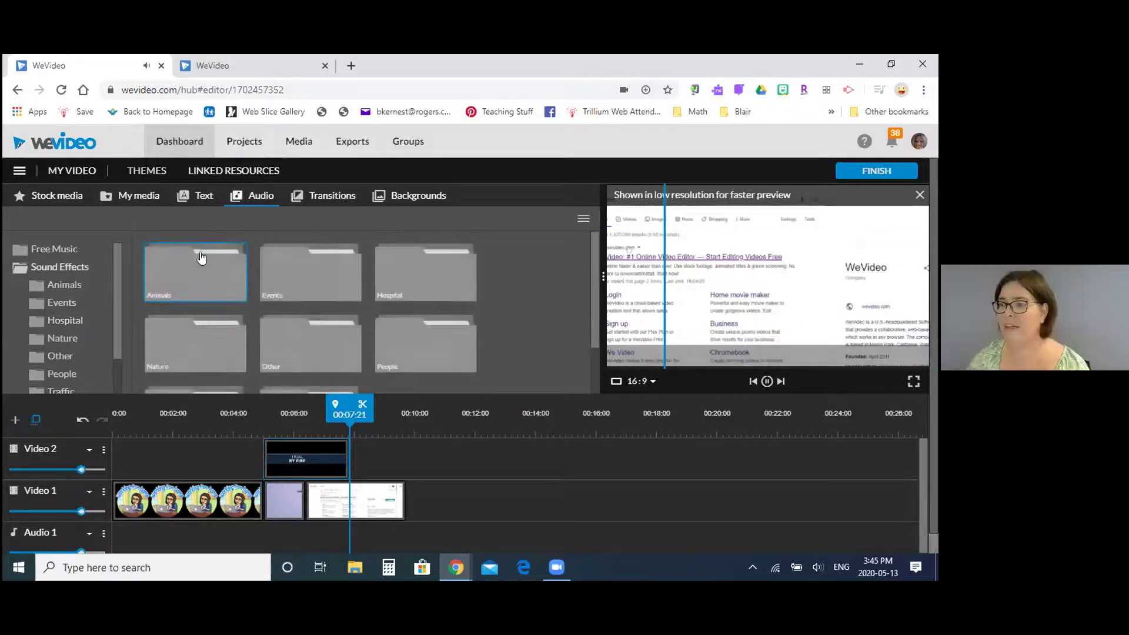
# - Listen to the free music track Moment Of Inspiration and place it at the start of the Audio 1 track
pyautogui.click(54, 249)
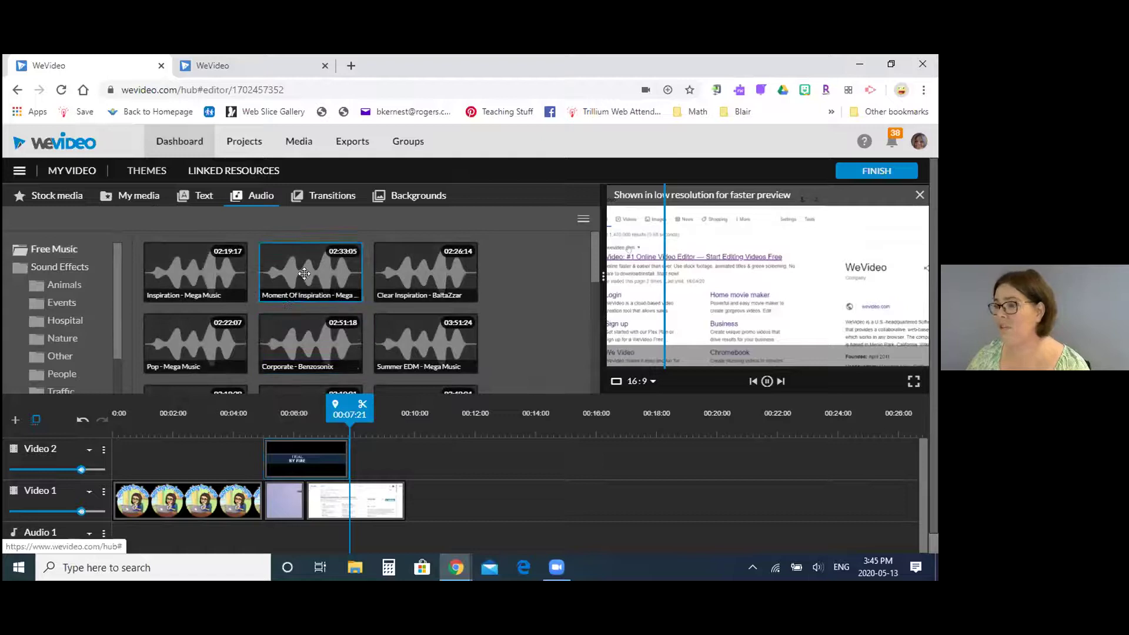
pyautogui.click(300, 270)
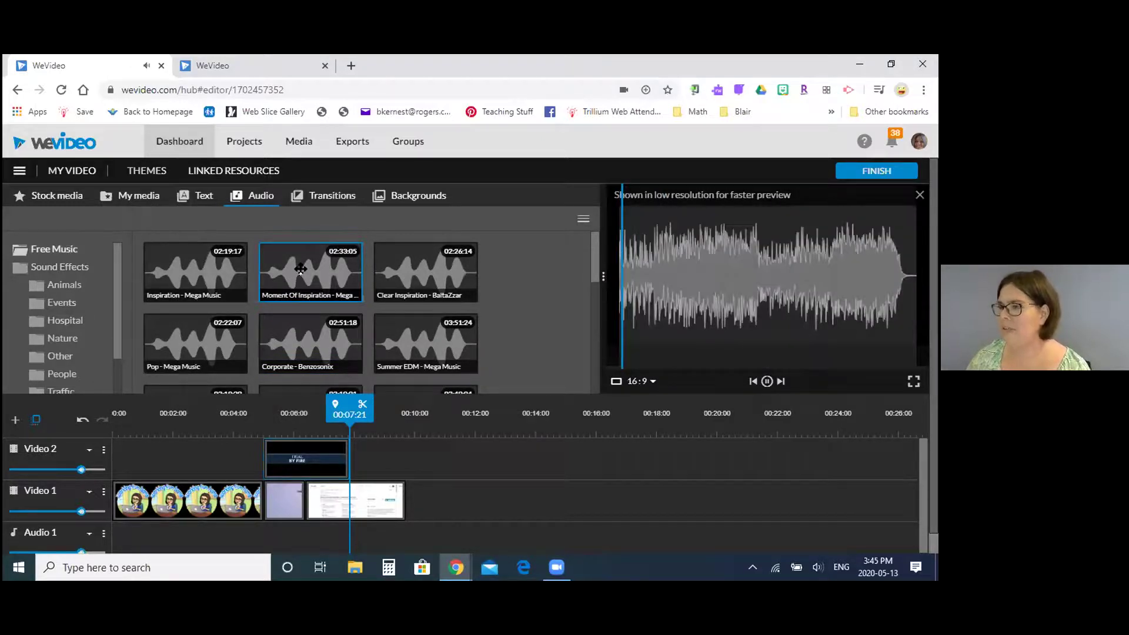
pyautogui.moveTo(300, 270); pyautogui.dragTo(513, 397)
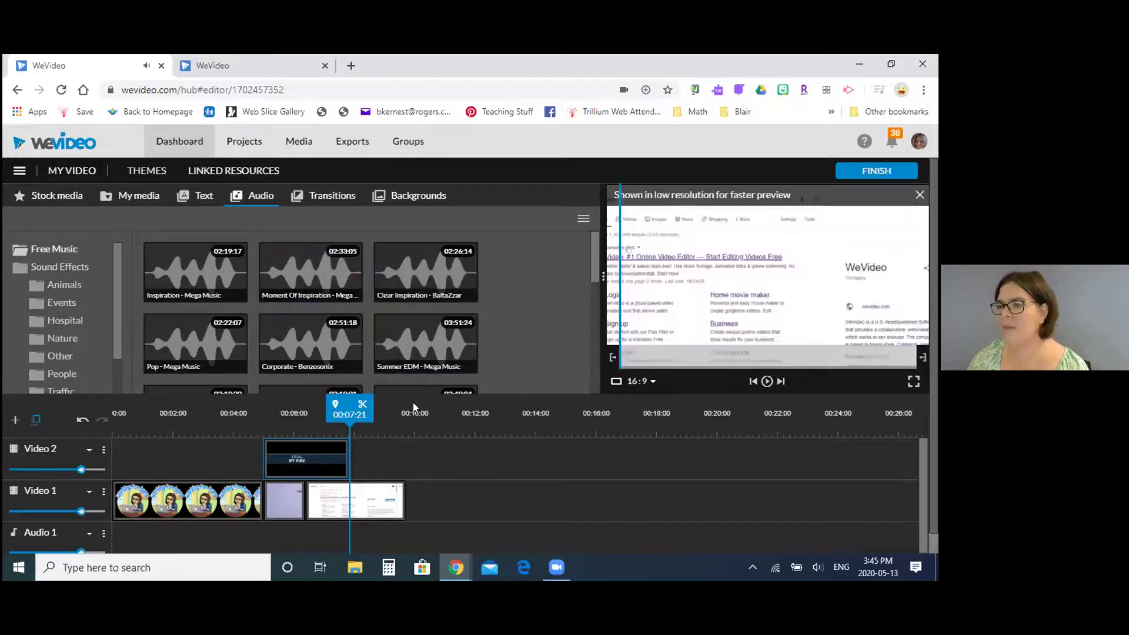
pyautogui.scroll(-1, 413, 402)
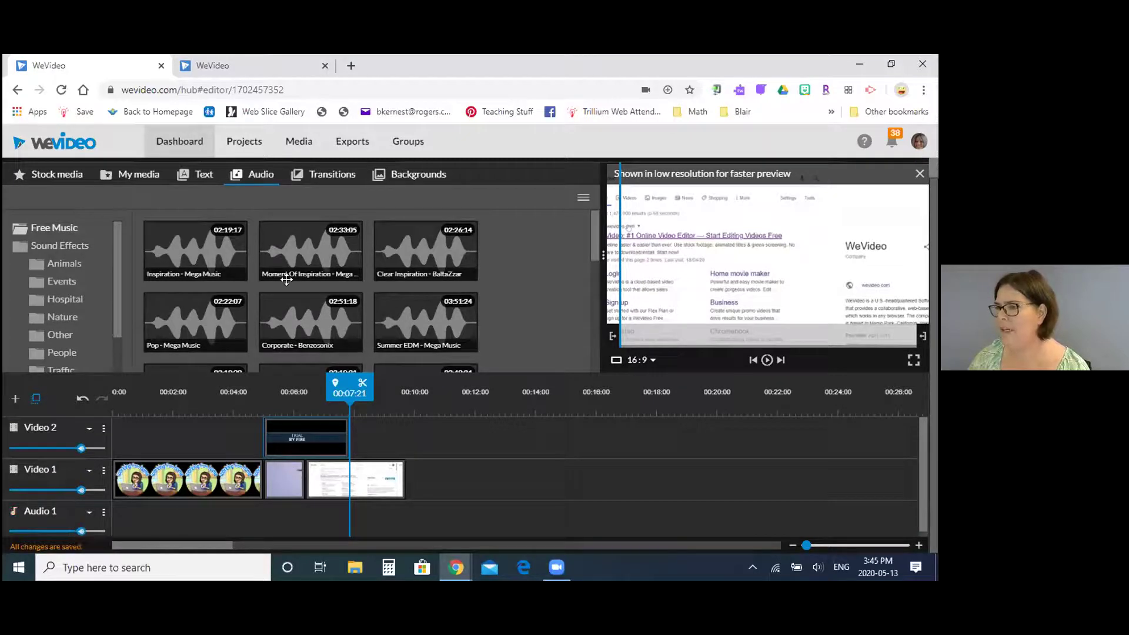
pyautogui.moveTo(315, 254); pyautogui.dragTo(133, 514)
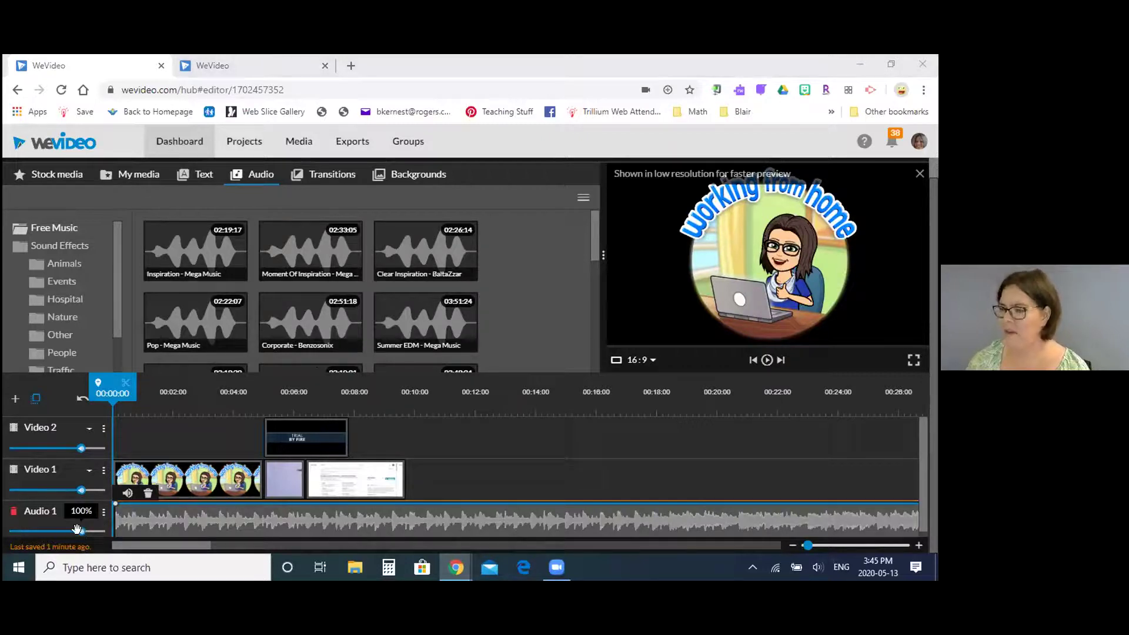
# - Lower the Audio 1 track volume and shape the music's volume curve: 28% at the start, louder near 6 seconds, quieter near 10 seconds
pyautogui.moveTo(78, 530); pyautogui.dragTo(30, 532)
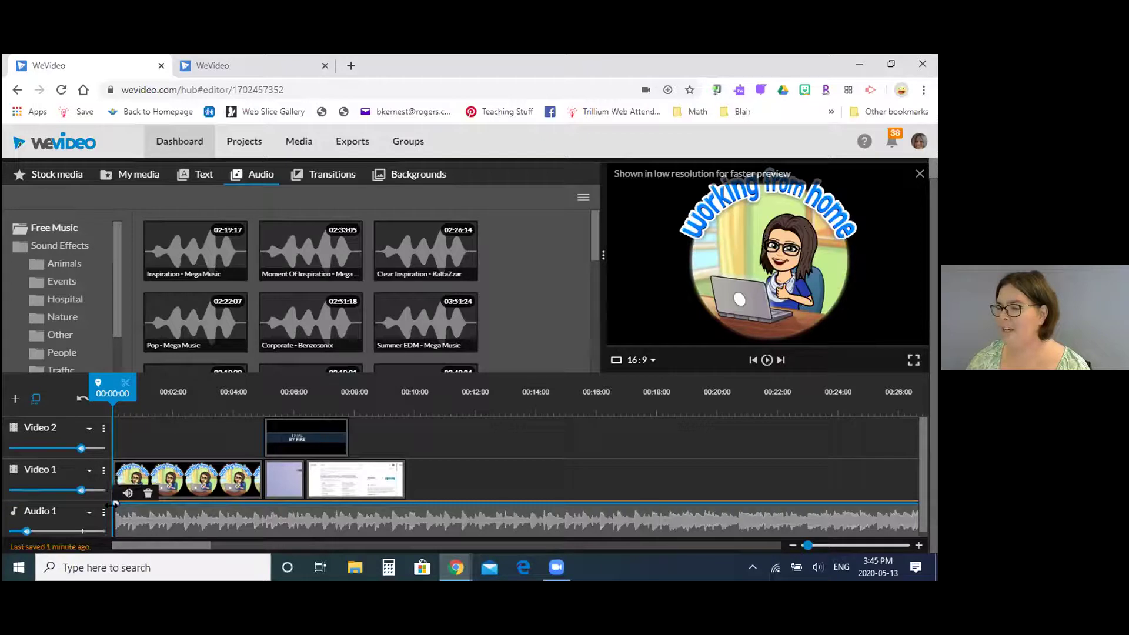
pyautogui.moveTo(114, 505); pyautogui.dragTo(114, 527)
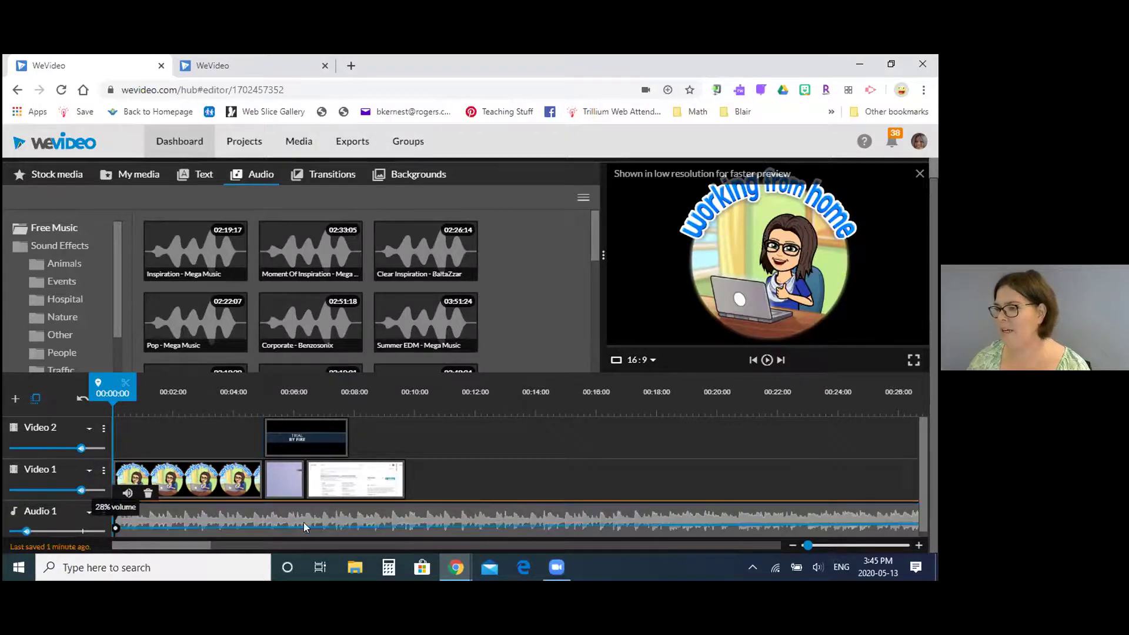
pyautogui.click(303, 522)
pyautogui.moveTo(300, 522); pyautogui.dragTo(298, 509)
pyautogui.click(421, 507)
pyautogui.moveTo(420, 507); pyautogui.dragTo(419, 523)
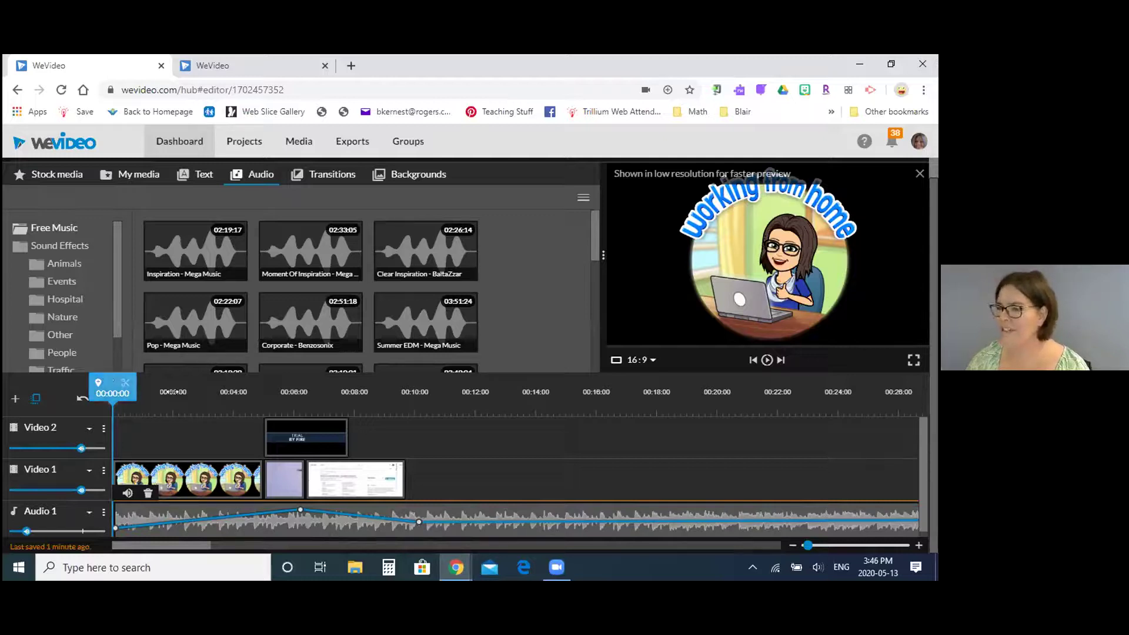
# - Split the music at 00:09:15, where the video ends, and delete the remaining part
pyautogui.click(383, 433)
pyautogui.click(401, 433)
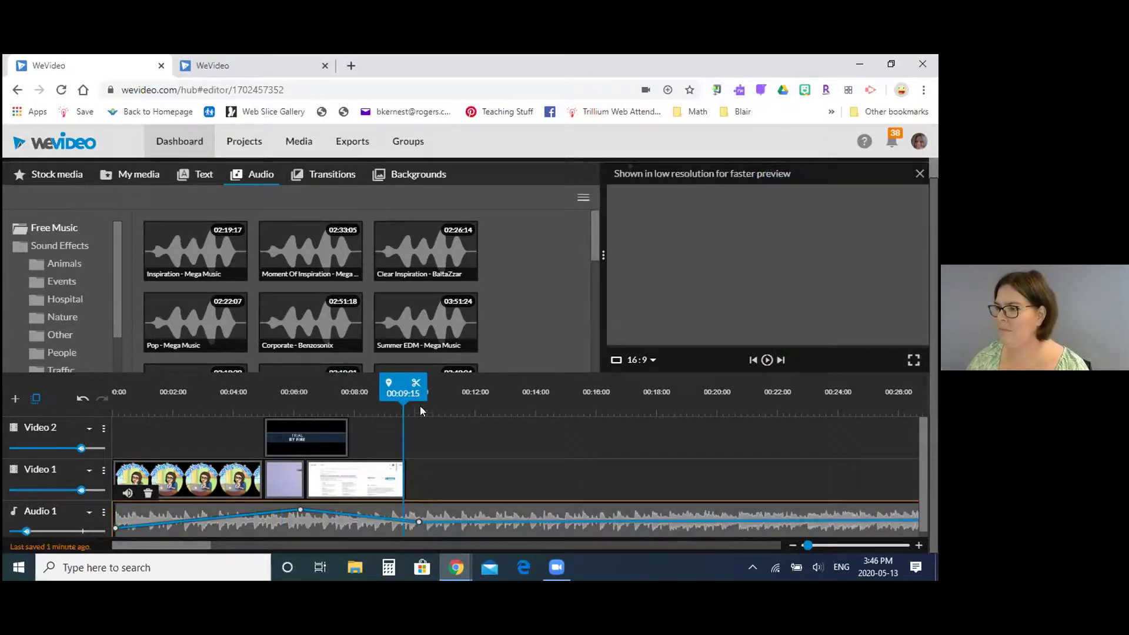
pyautogui.click(415, 384)
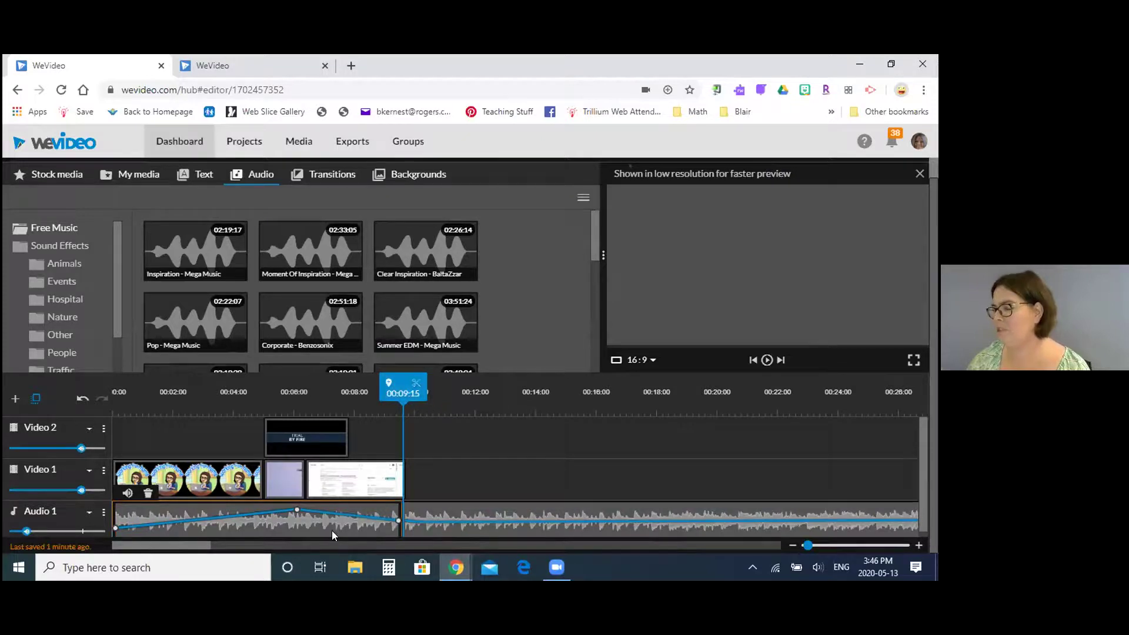
pyautogui.click(415, 517)
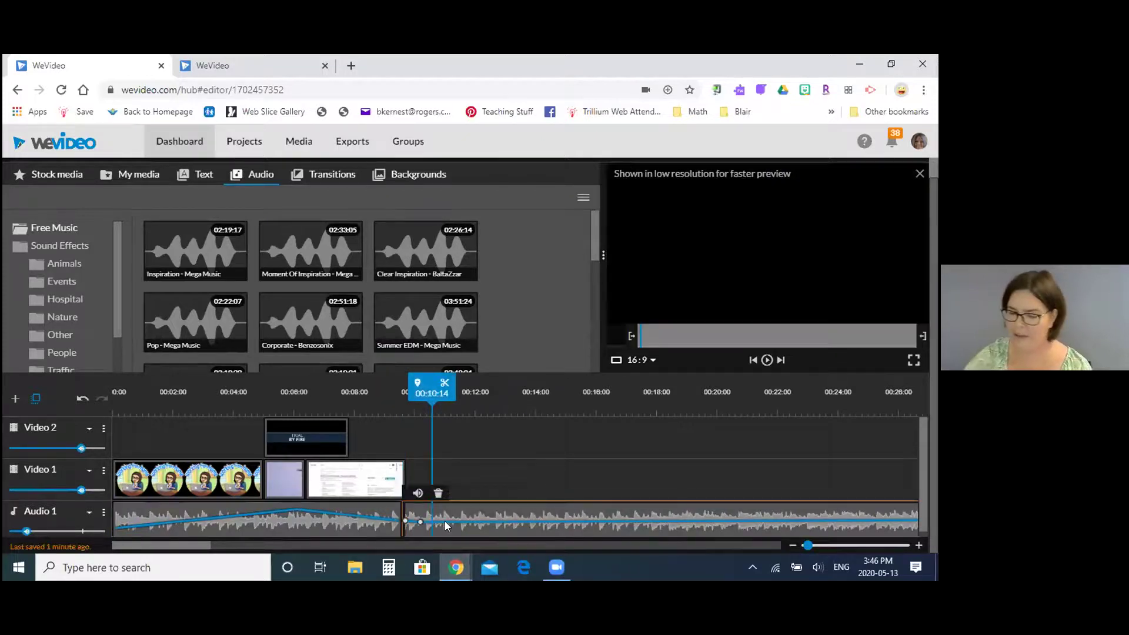
pyautogui.click(445, 523)
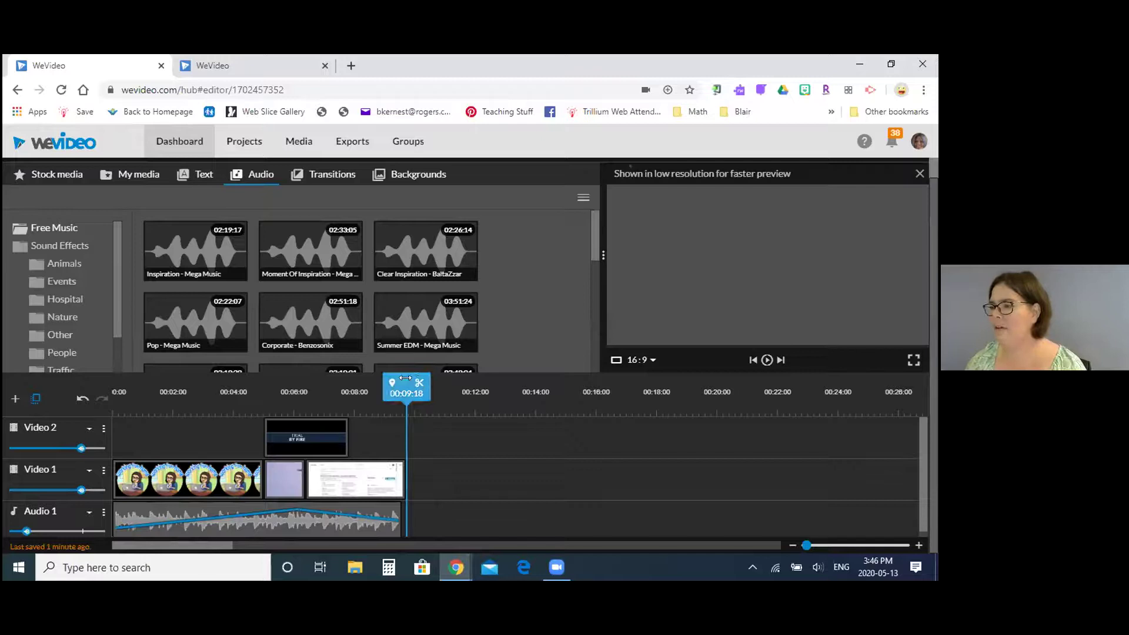
# - Play the project from the beginning to check the title together with the music
pyautogui.moveTo(308, 386); pyautogui.dragTo(118, 401)
pyautogui.click(766, 360)
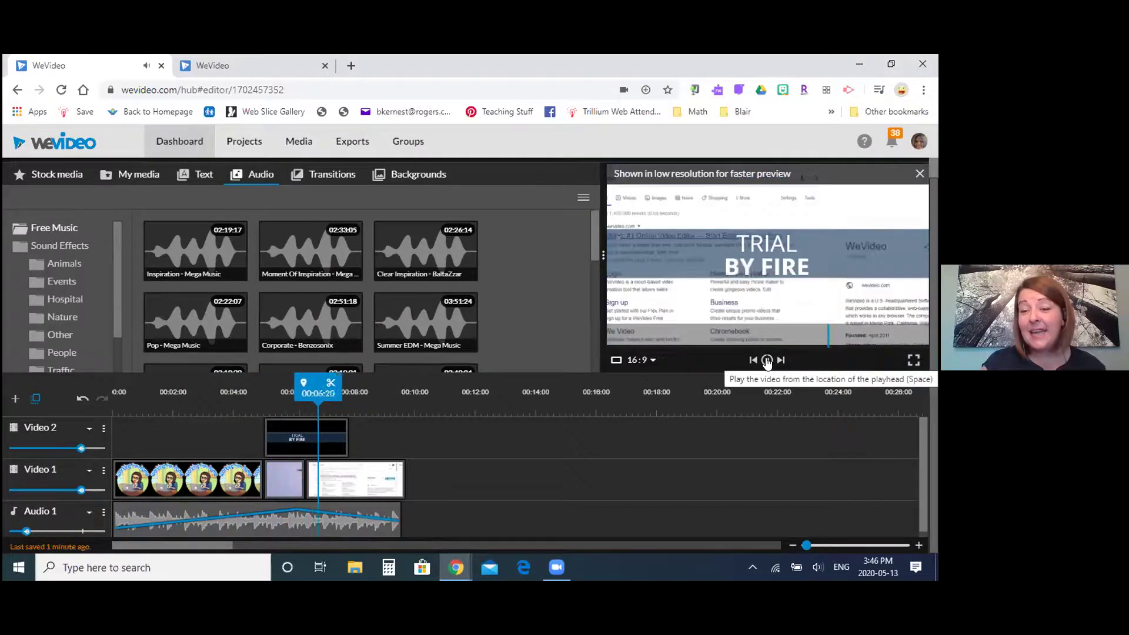
pyautogui.click(766, 360)
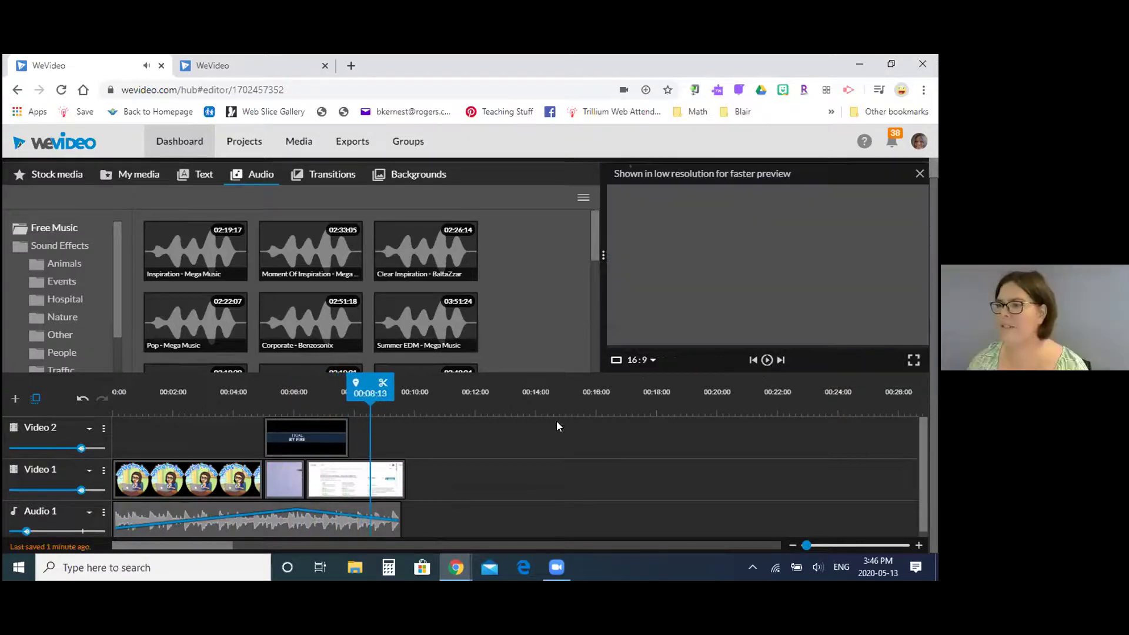
# - Move the playhead back to the beginning at 00:00:02 and open the voice narration recorder
pyautogui.moveTo(363, 397); pyautogui.dragTo(114, 402)
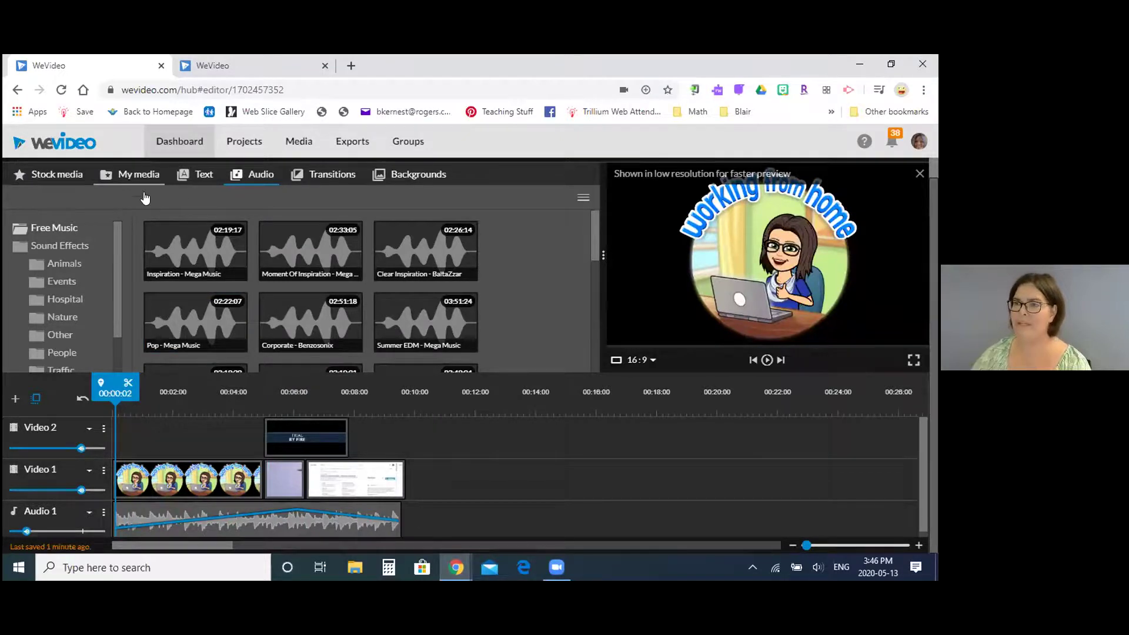
pyautogui.click(139, 175)
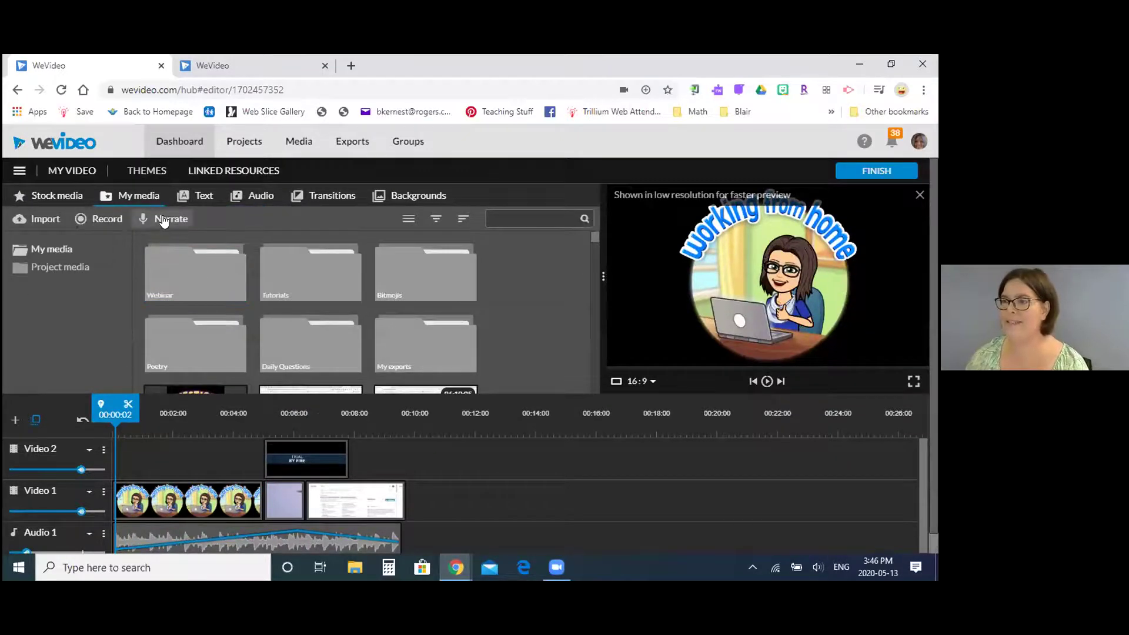
pyautogui.click(164, 219)
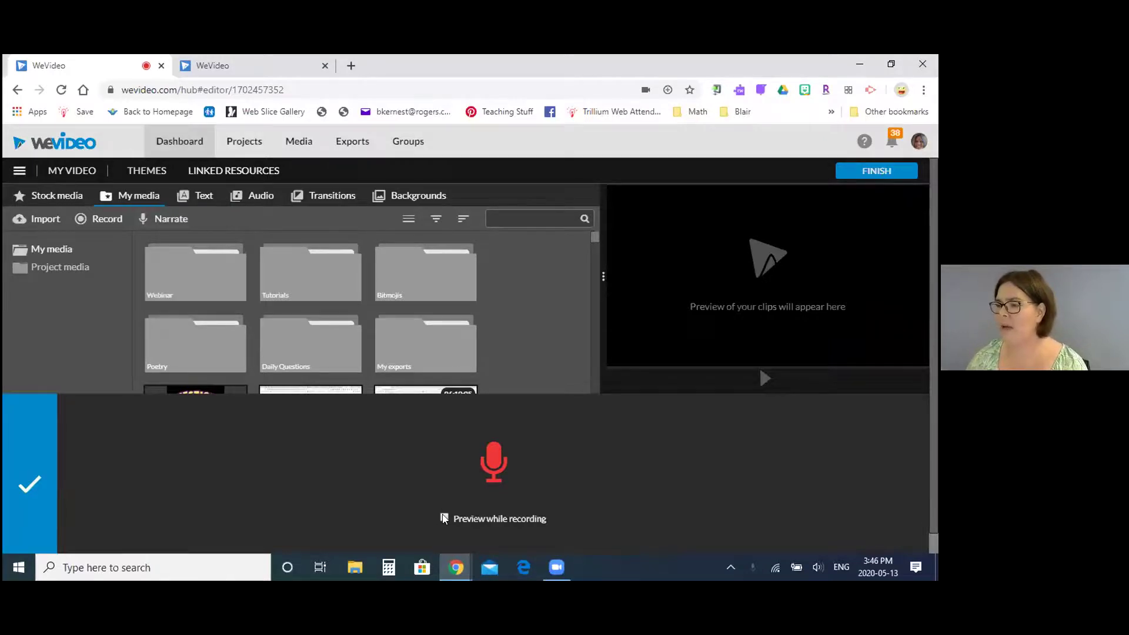
# - Record and save a voice narration with the project preview playing while recording, and play the project to check the voiceover
pyautogui.click(444, 517)
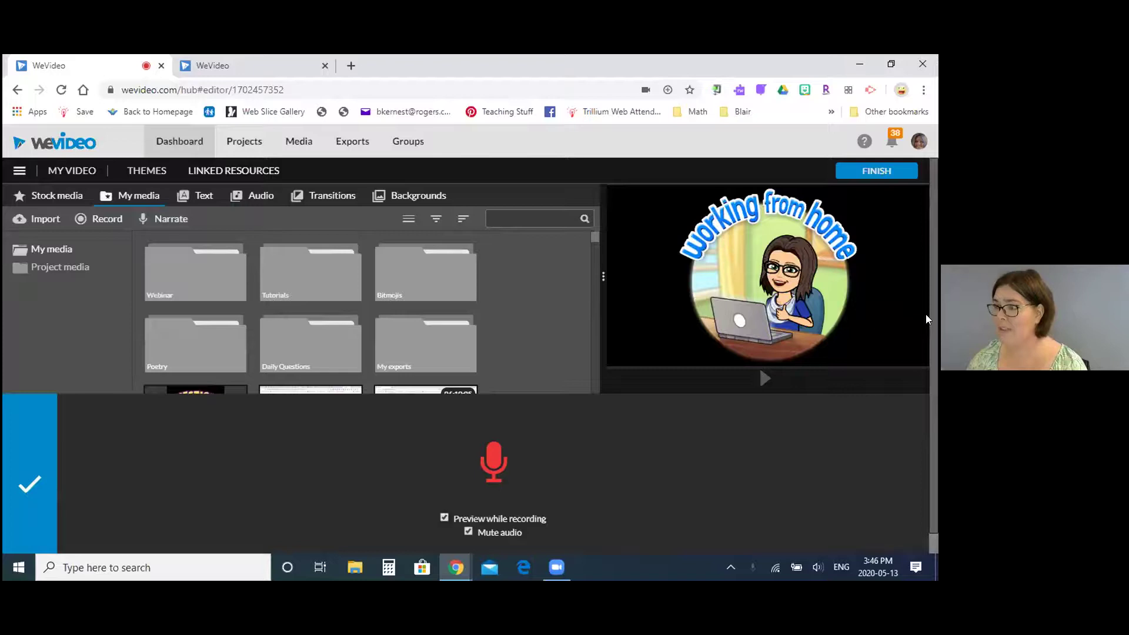
pyautogui.click(441, 517)
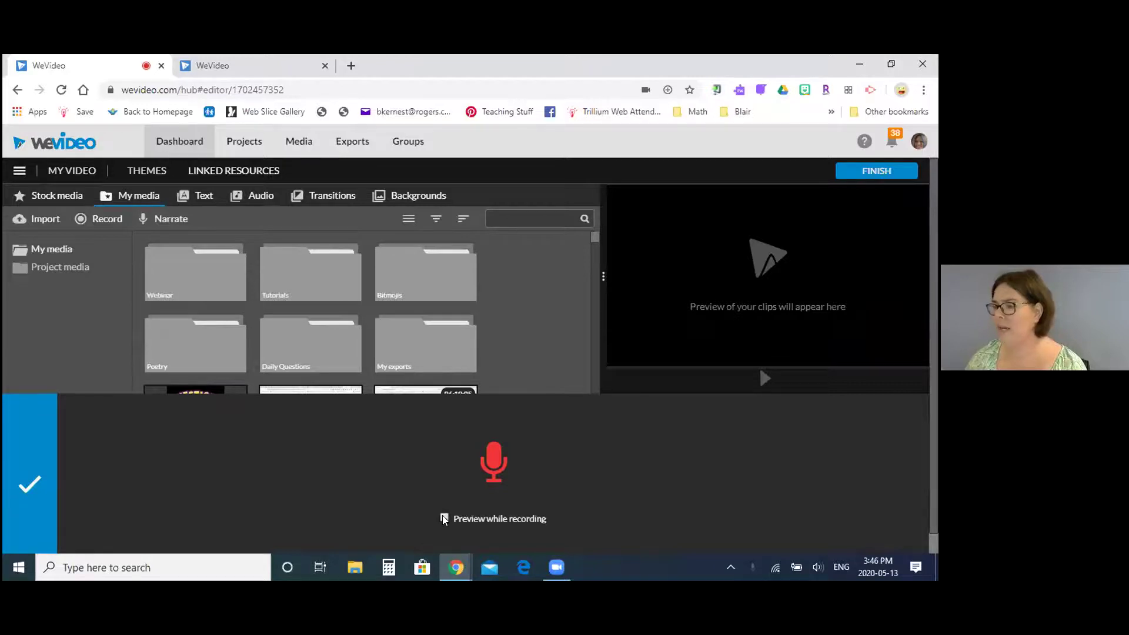
pyautogui.click(444, 518)
pyautogui.click(494, 450)
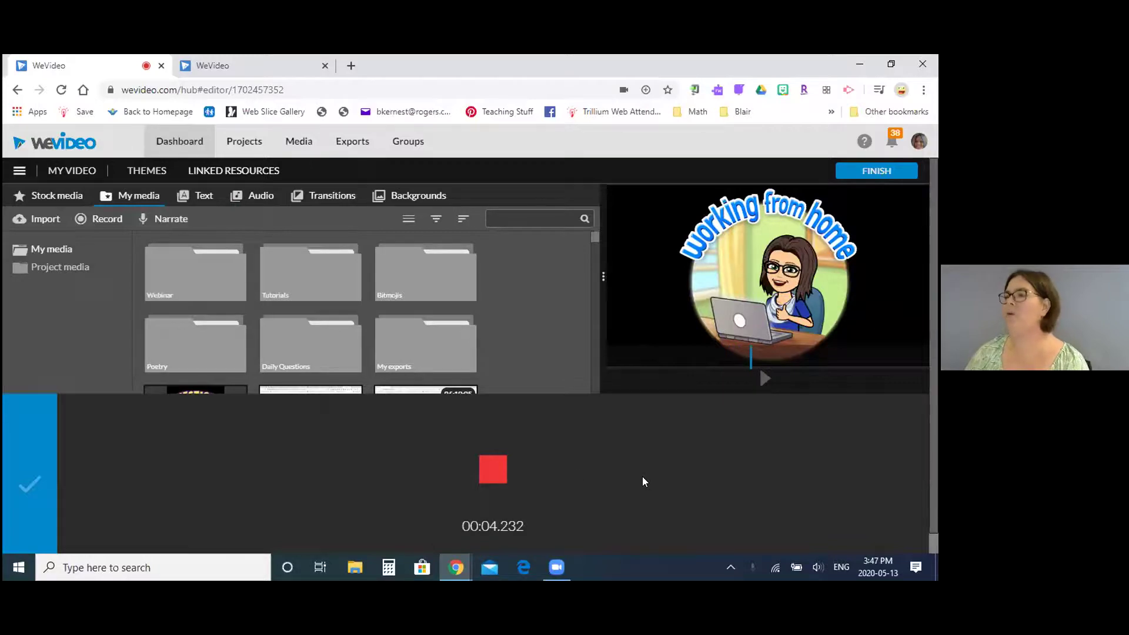
pyautogui.click(486, 474)
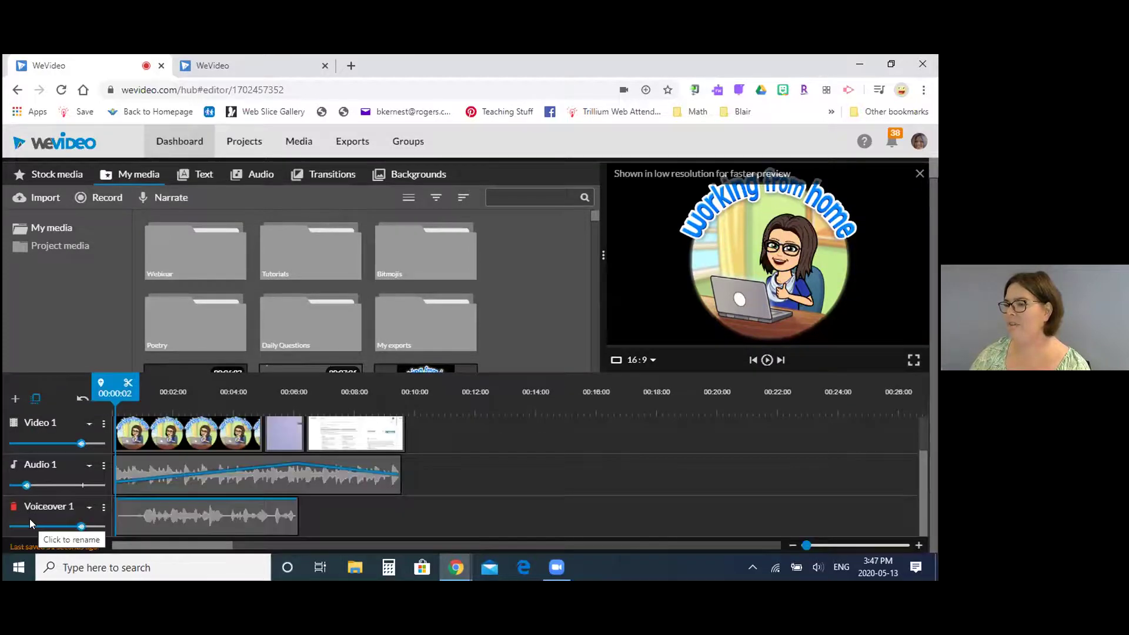
pyautogui.click(767, 360)
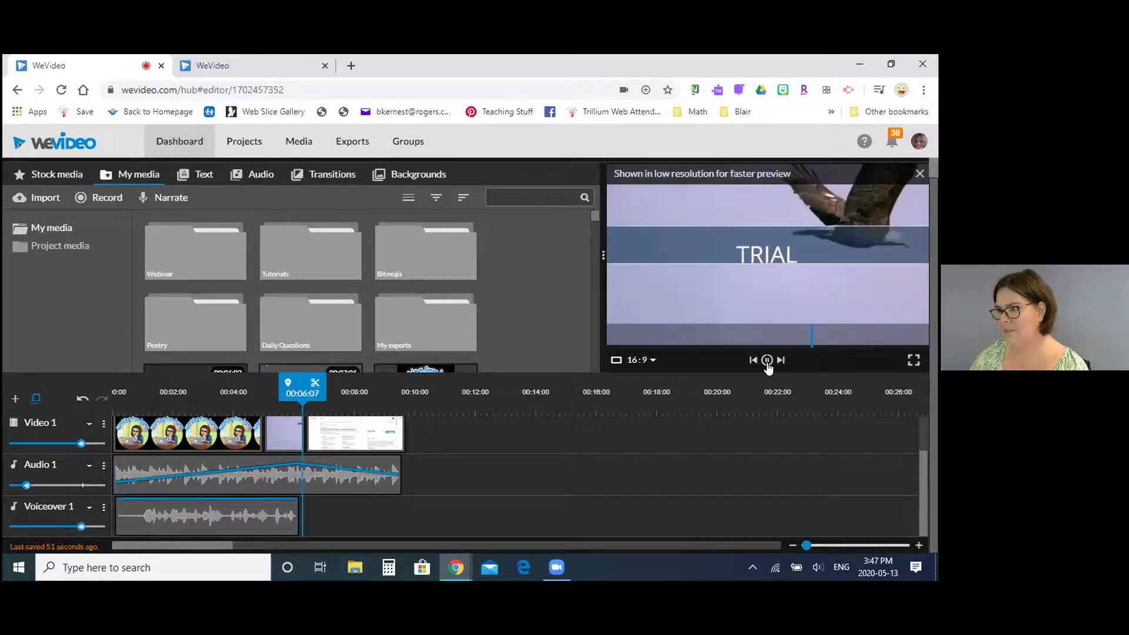
pyautogui.click(768, 363)
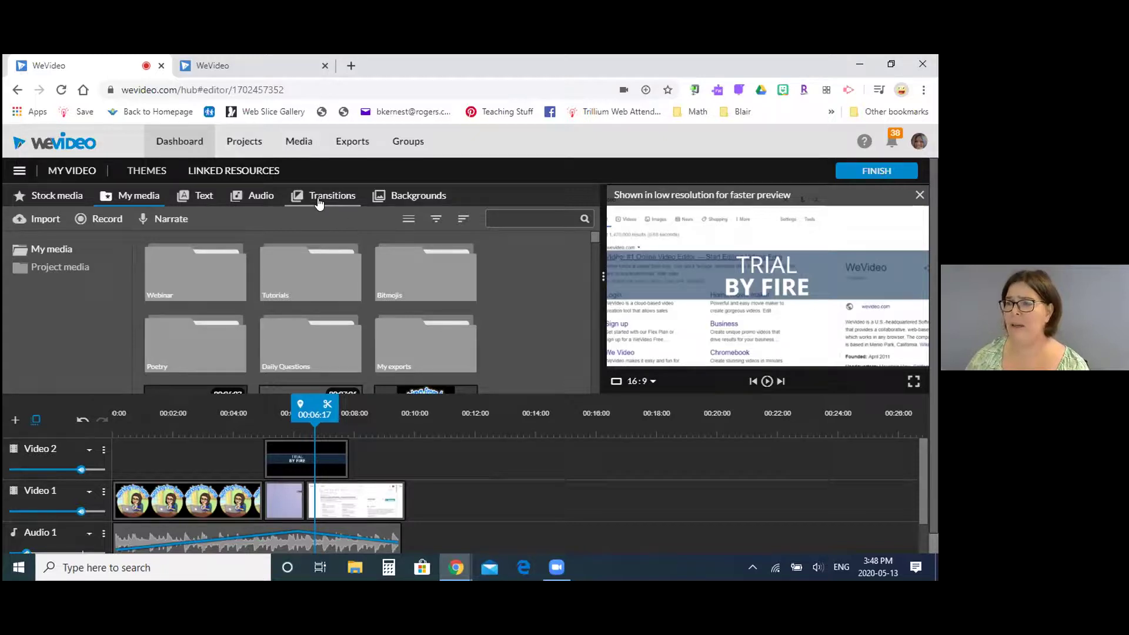
# - Add the Eurasian Eagle Owl image from the eagle stock media to the end of the Video 1 track at 00:09:18
pyautogui.click(402, 200)
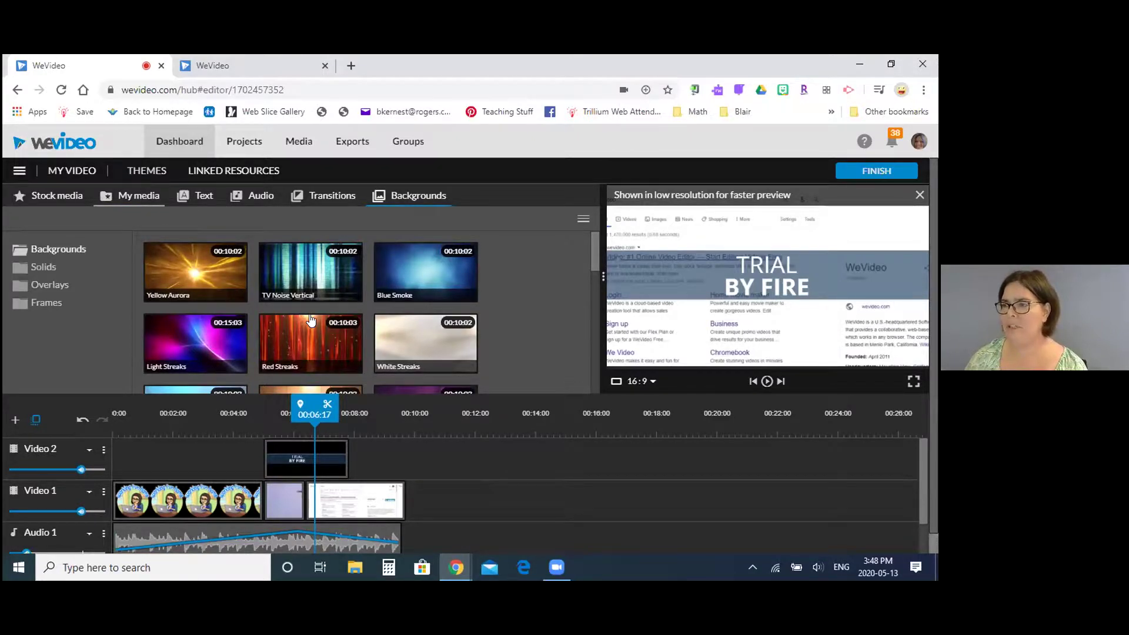
pyautogui.click(58, 196)
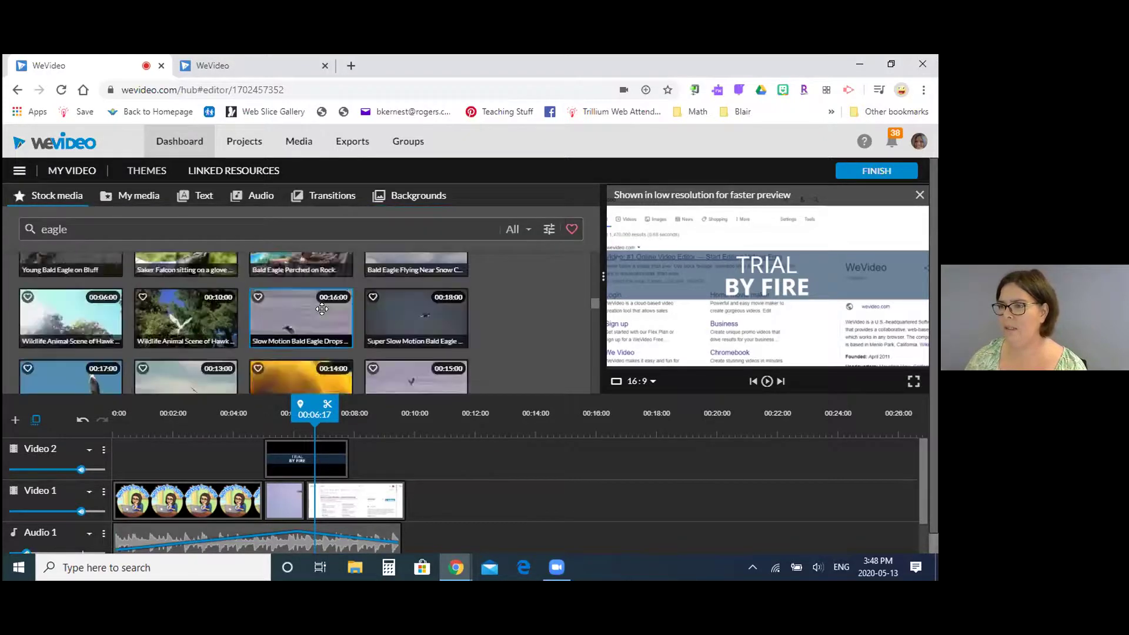
pyautogui.scroll(-3, 322, 309)
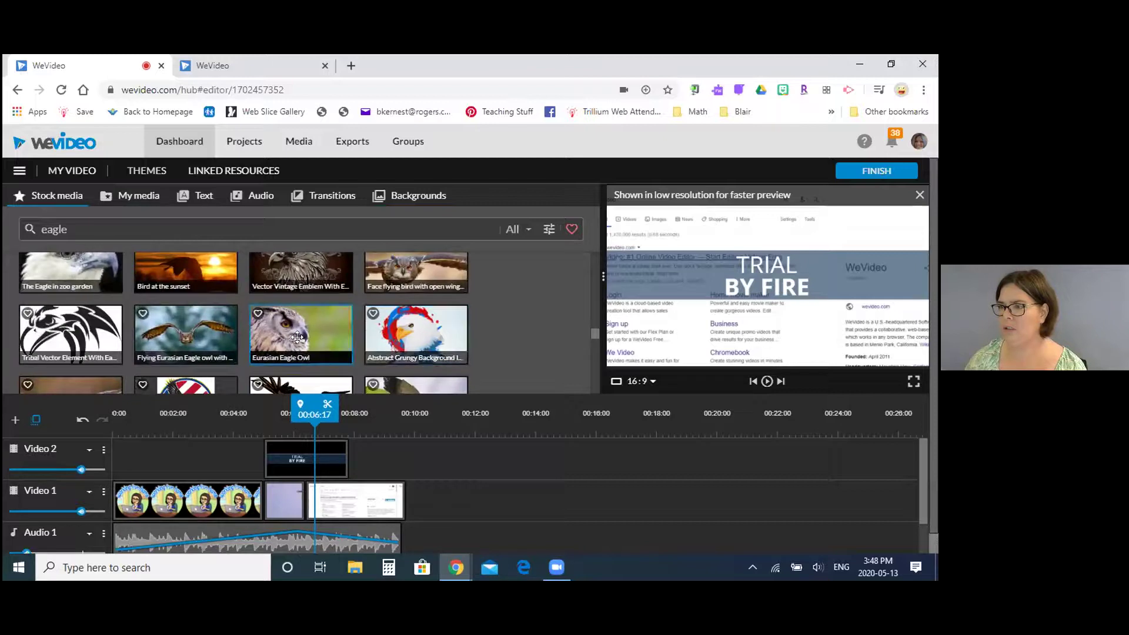
pyautogui.click(345, 341)
pyautogui.moveTo(346, 341); pyautogui.dragTo(460, 507)
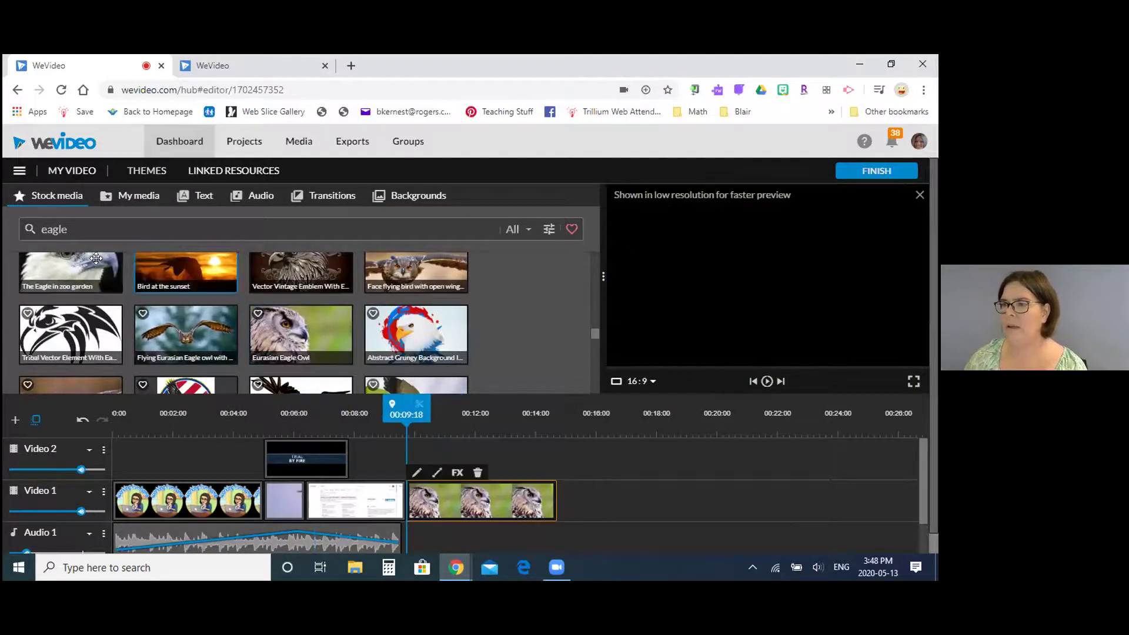
# - Place the Blob frame on the Video 2 track directly above the owl image, starting at 00:09:18
pyautogui.click(398, 196)
pyautogui.click(42, 303)
pyautogui.moveTo(431, 263); pyautogui.dragTo(426, 453)
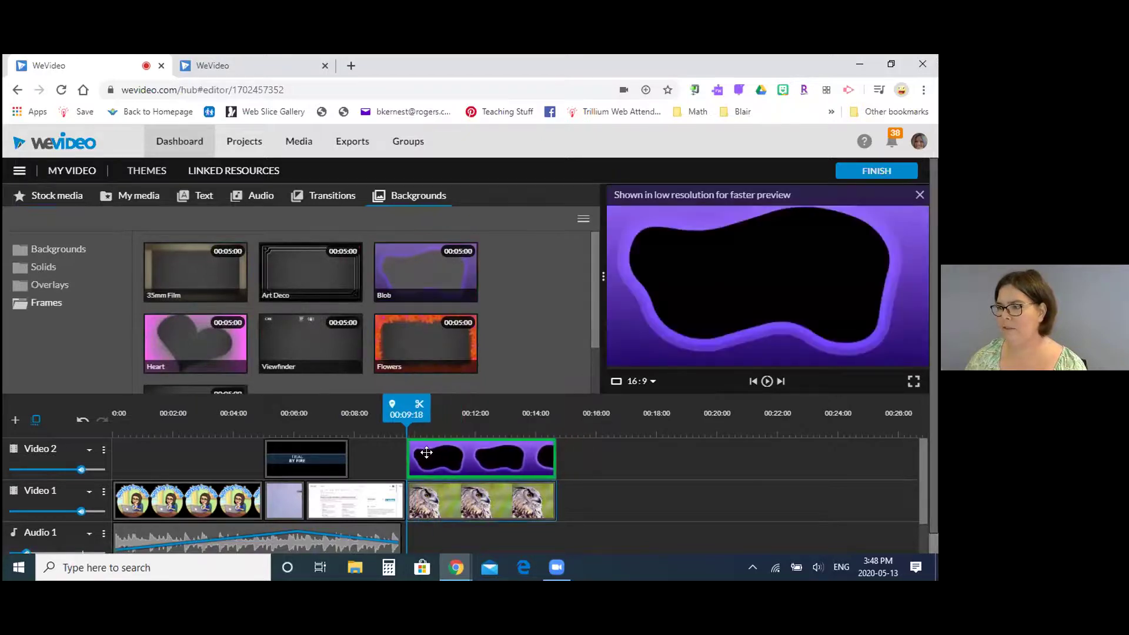